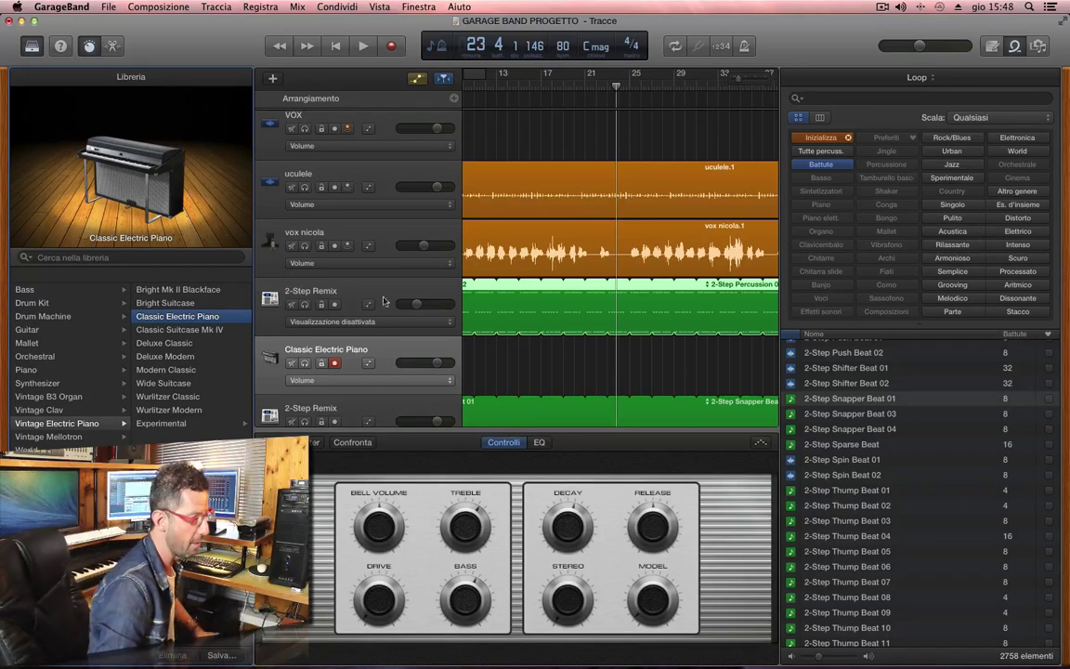
Create a new software instrument track below the Classic Electric Piano track and assign it the Boesendorfer Grand Piano sound
{"action": "left_click", "coordinate": [369, 293]}
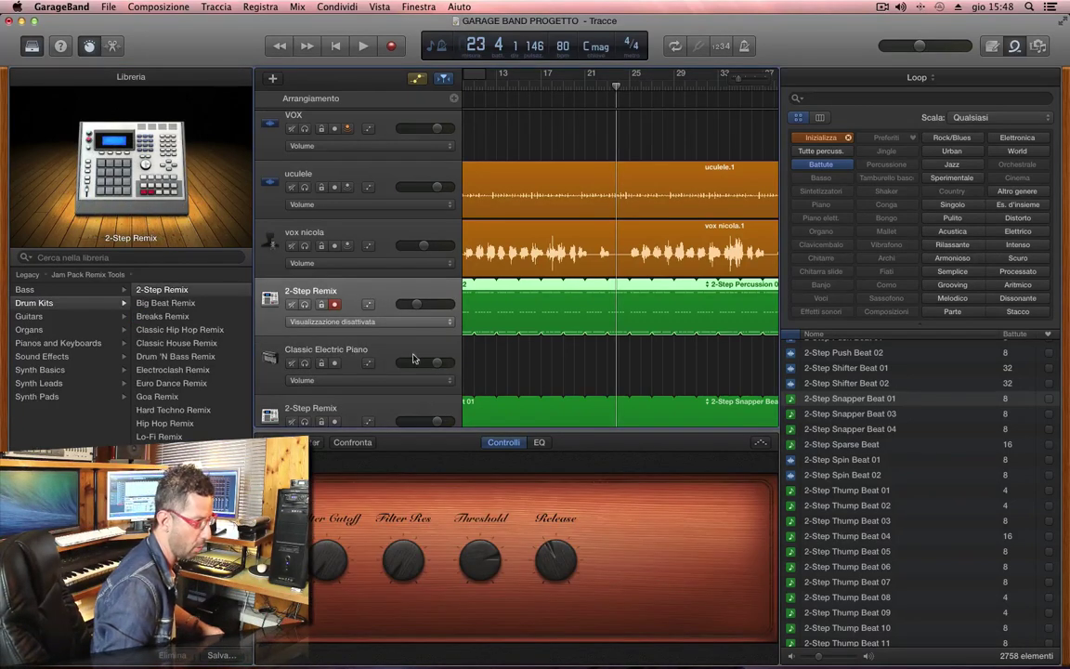
{"action": "left_click", "coordinate": [401, 354]}
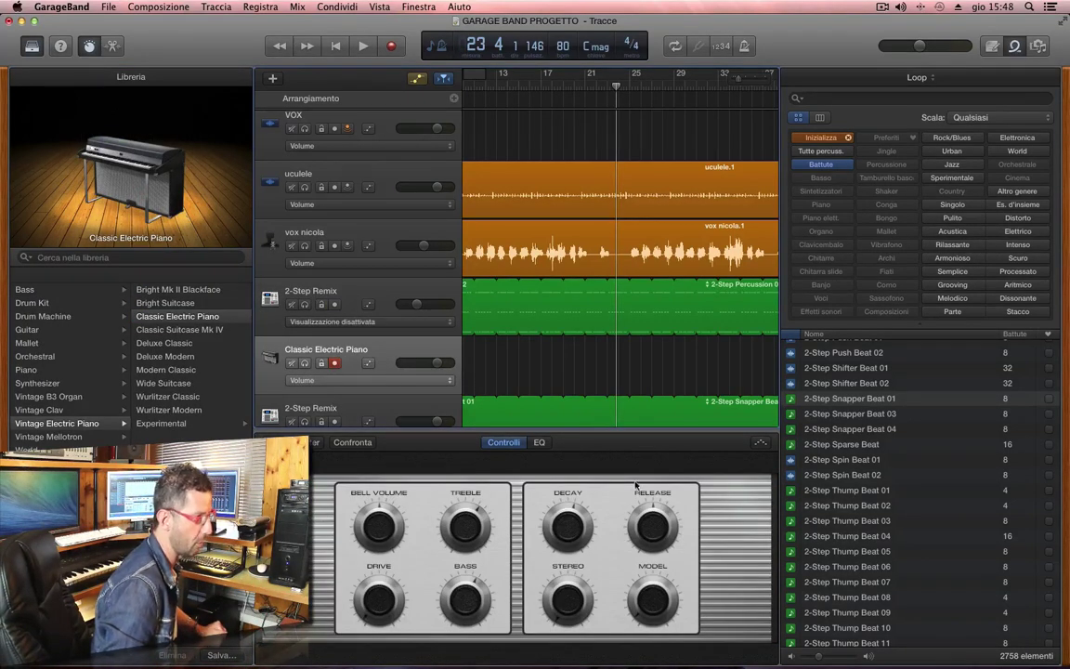
{"action": "left_click", "coordinate": [216, 7]}
{"action": "left_click", "coordinate": [216, 31]}
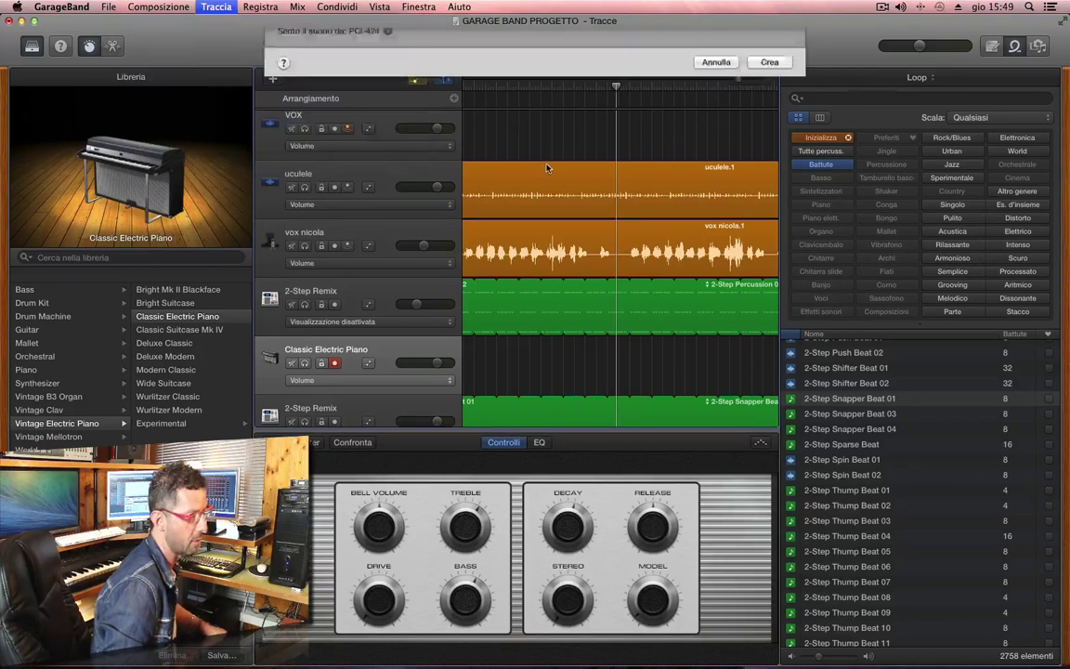
{"action": "key", "text": "Return"}
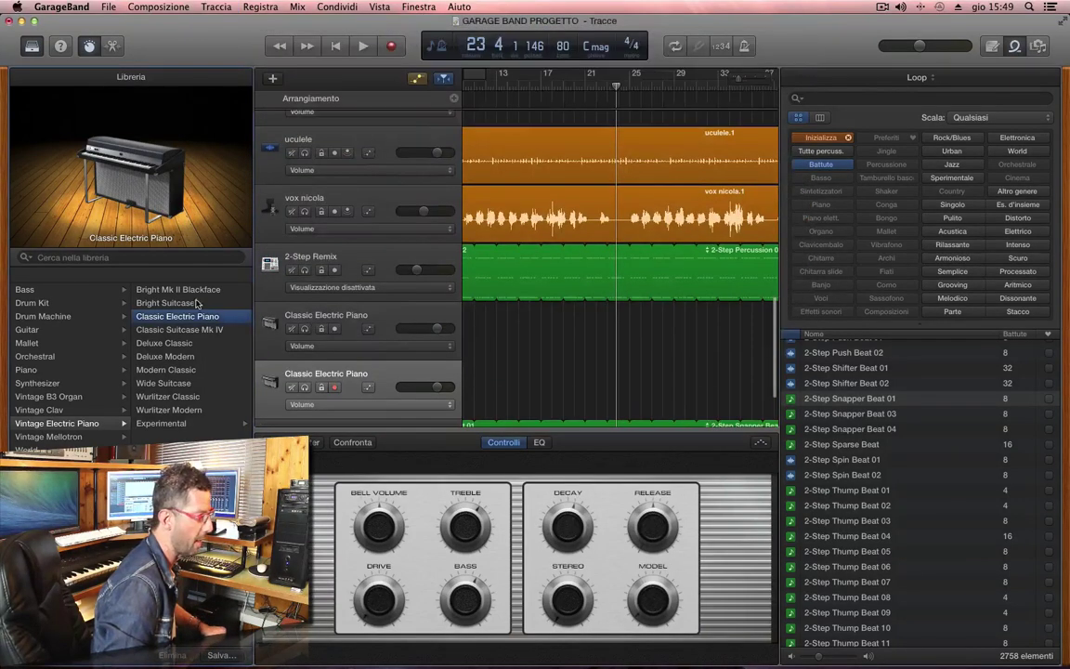
{"action": "left_click", "coordinate": [52, 371]}
{"action": "left_click", "coordinate": [175, 289]}
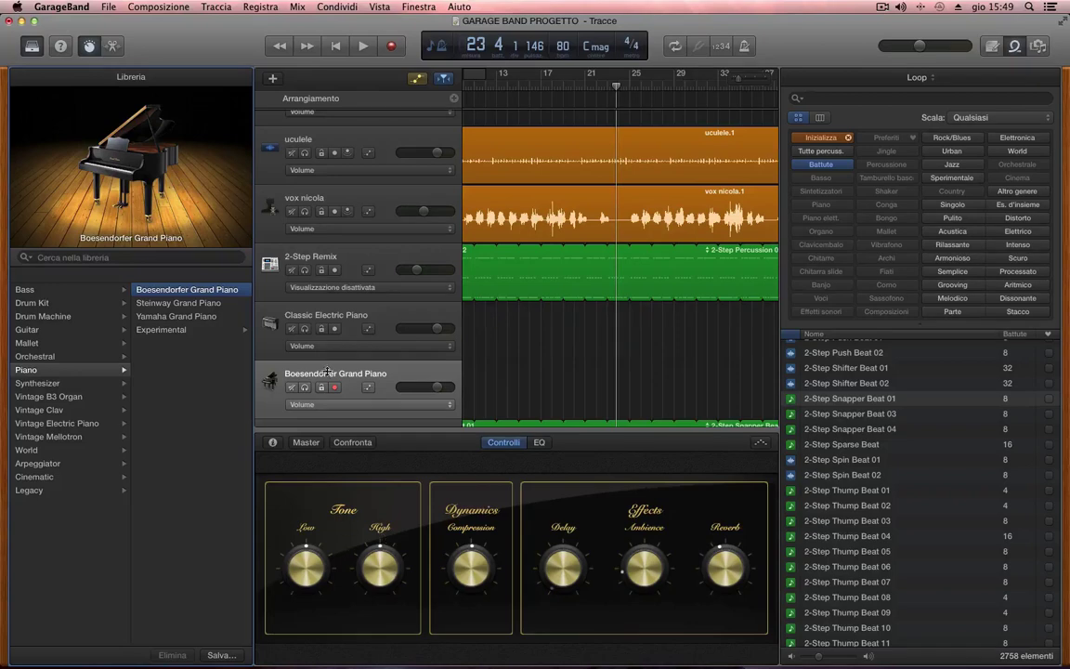
Compare the Smart Controls of the Classic Electric Piano track with those of the Boesendorfer Grand Piano track
{"action": "left_click", "coordinate": [353, 322]}
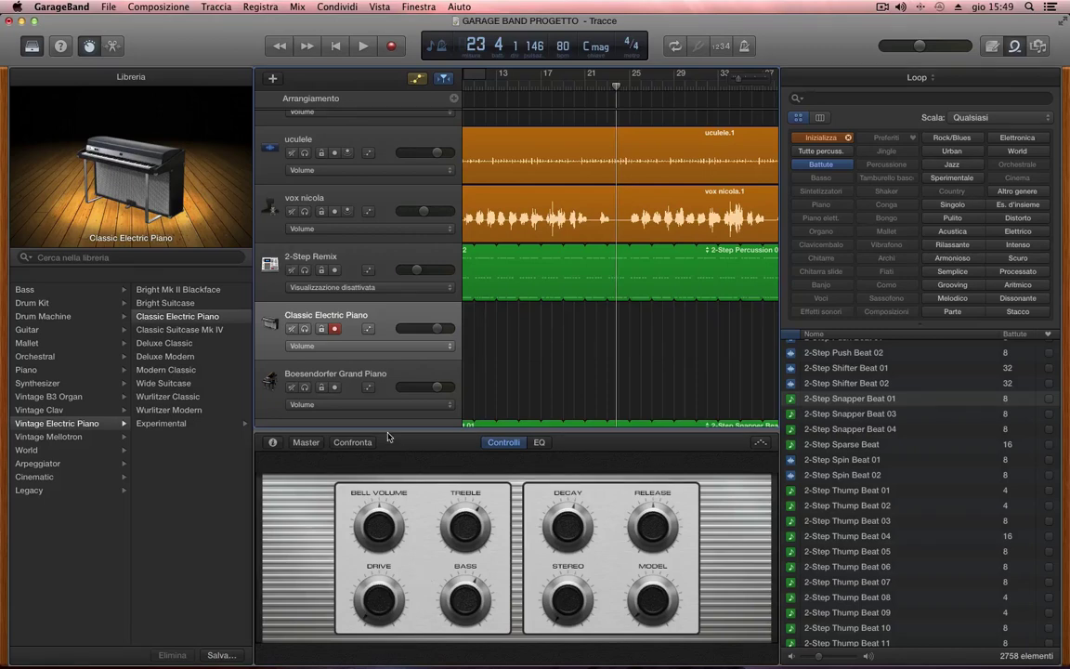
{"action": "left_click", "coordinate": [378, 384]}
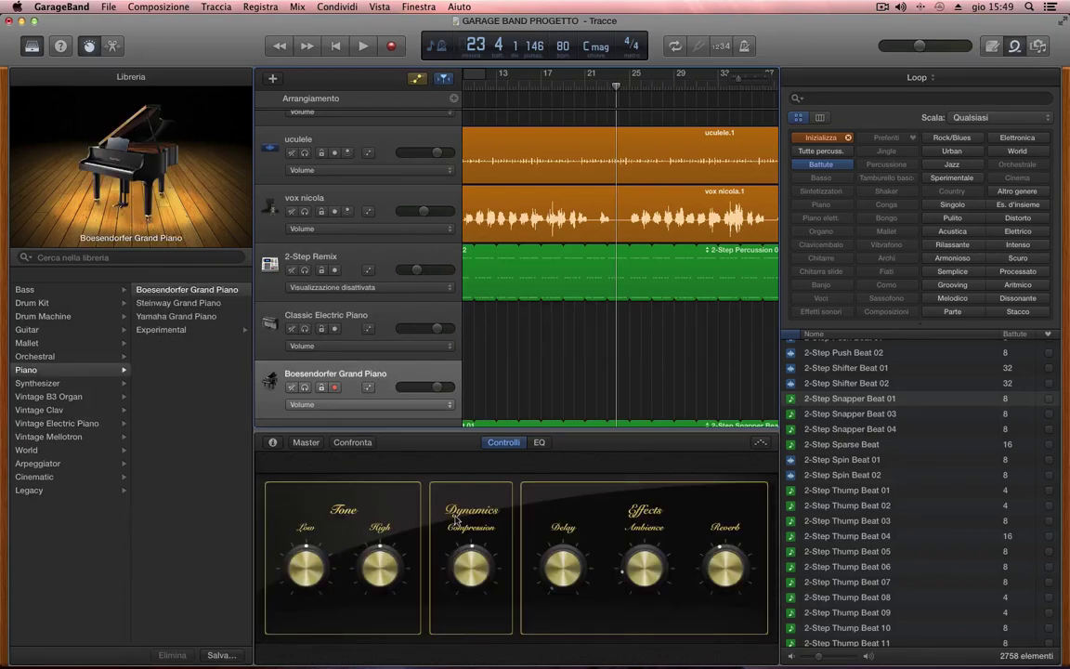
{"action": "left_click", "coordinate": [379, 325]}
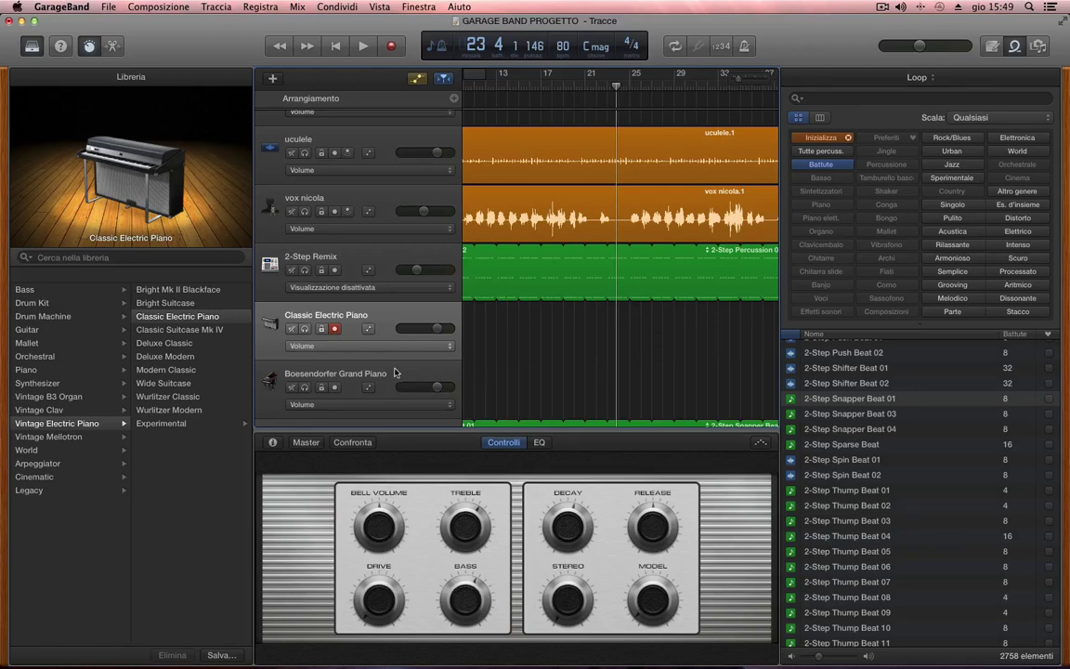
{"action": "left_click", "coordinate": [345, 376]}
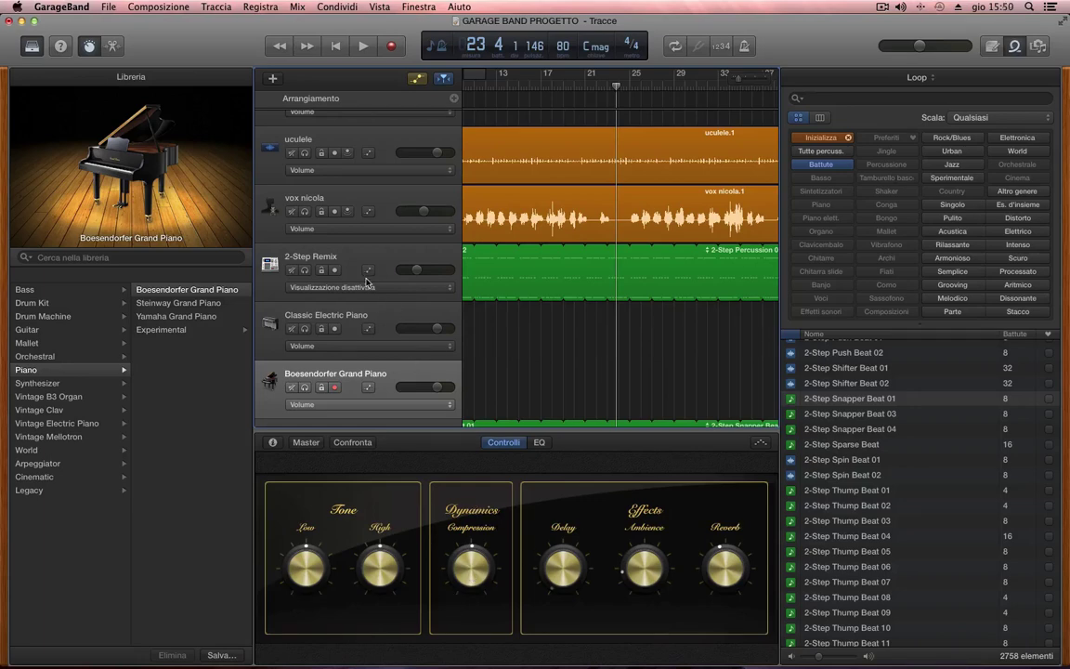
Turn up the Bell Volume knob on the Classic Electric Piano track
{"action": "left_click", "coordinate": [353, 318]}
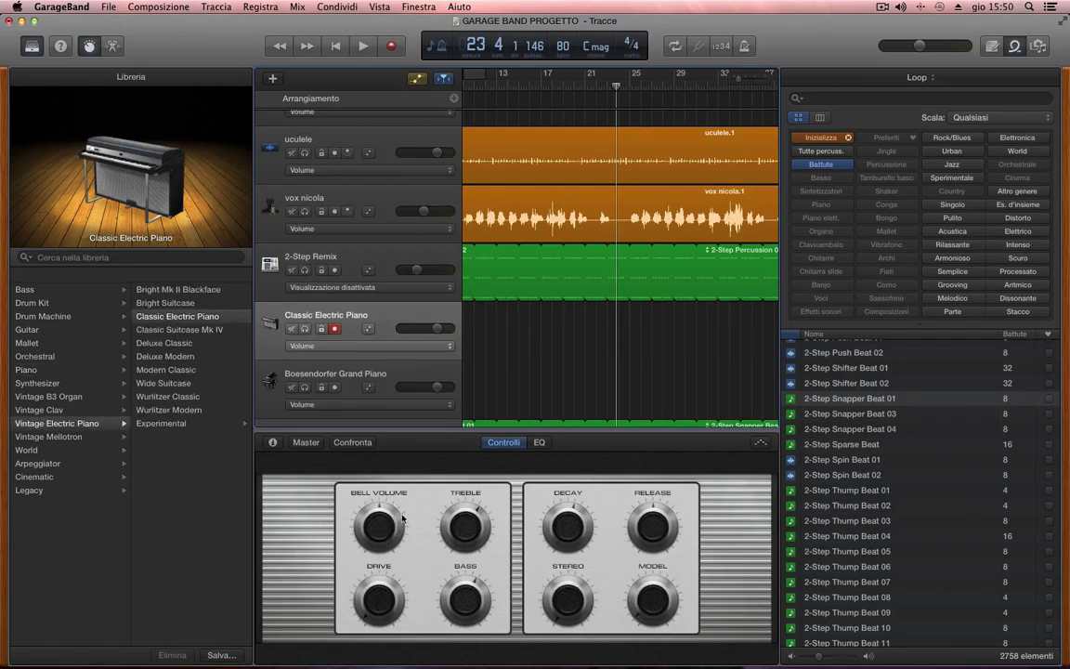
{"action": "left_click_drag", "start_coordinate": [376, 530], "coordinate": [374, 490]}
Adjust the Low, Compression and Delay knobs on the Boesendorfer Grand Piano track and lower the master volume slightly
{"action": "left_click", "coordinate": [353, 372]}
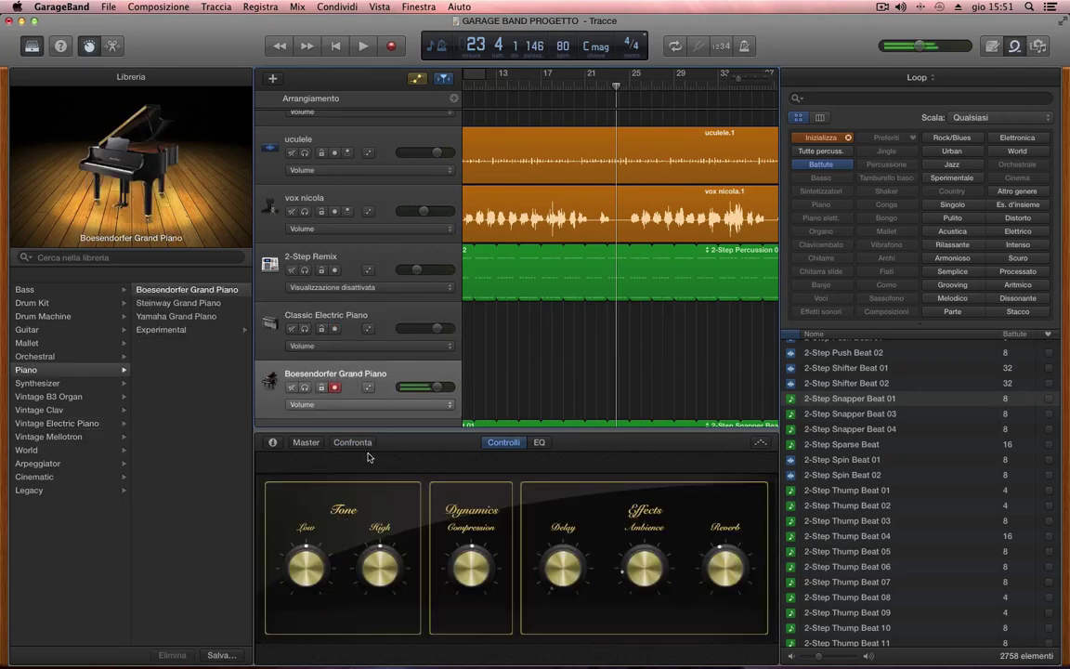
{"action": "left_click_drag", "start_coordinate": [295, 564], "coordinate": [265, 471]}
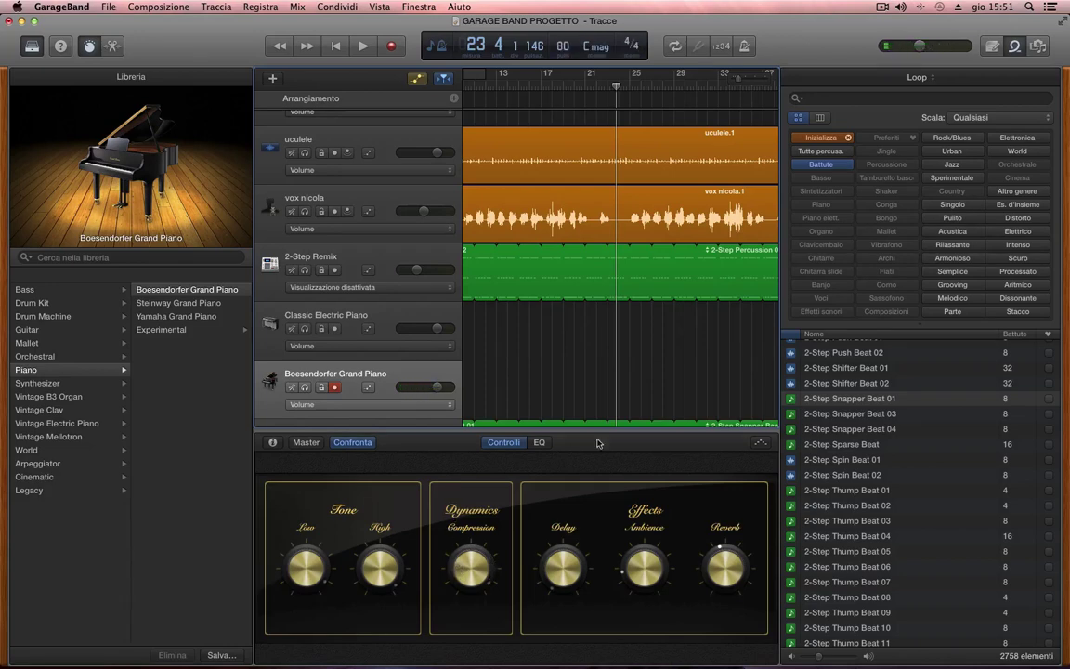
{"action": "mouse_move", "coordinate": [917, 51]}
{"action": "left_click_drag", "start_coordinate": [918, 51], "coordinate": [907, 53]}
{"action": "left_click_drag", "start_coordinate": [447, 573], "coordinate": [434, 495]}
{"action": "left_click_drag", "start_coordinate": [556, 574], "coordinate": [566, 494]}
Switch the grand piano track to the Yamaha Grand Piano sound and turn up its Compression and Reverb
{"action": "left_click", "coordinate": [172, 317]}
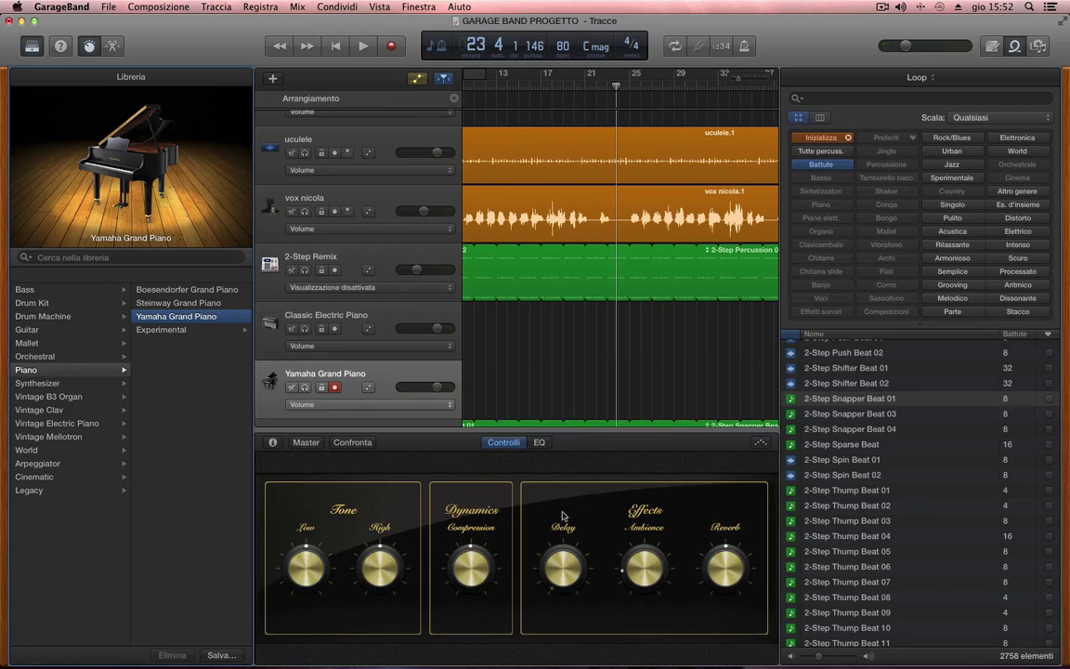
{"action": "left_click_drag", "start_coordinate": [725, 562], "coordinate": [713, 514]}
Play a series of test notes and chords to audition the Yamaha Grand Piano sound
{"action": "key", "text": "a"}
{"action": "key", "text": "e"}
{"action": "key", "text": "g"}
{"action": "key", "text": "u"}
{"action": "key", "text": "a"}
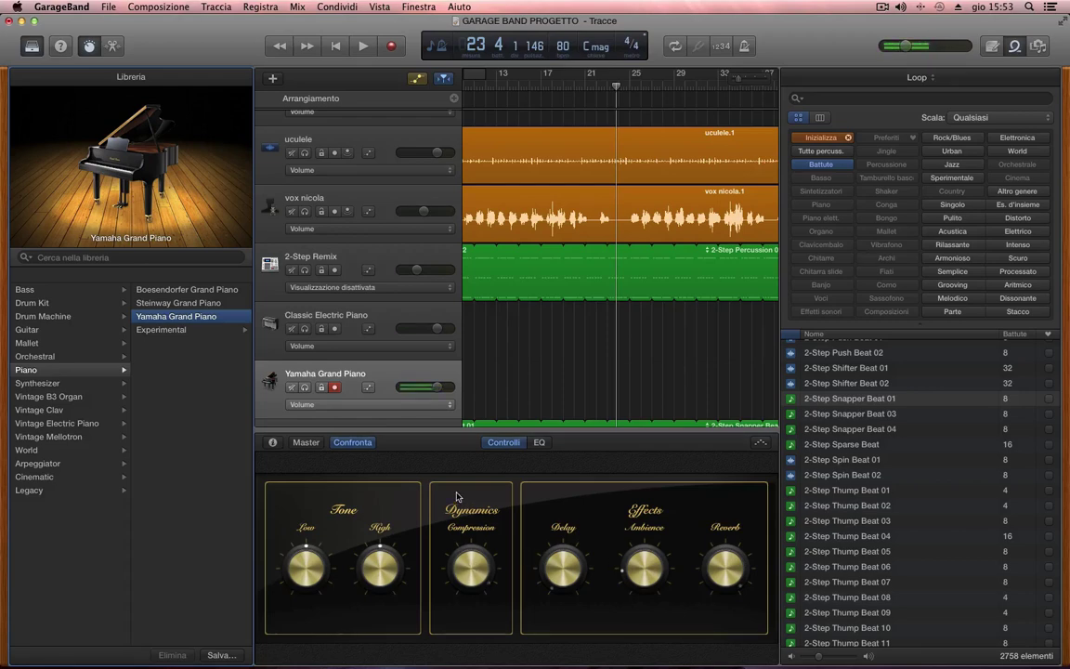
{"action": "key", "text": "f"}
{"action": "key", "text": "u"}
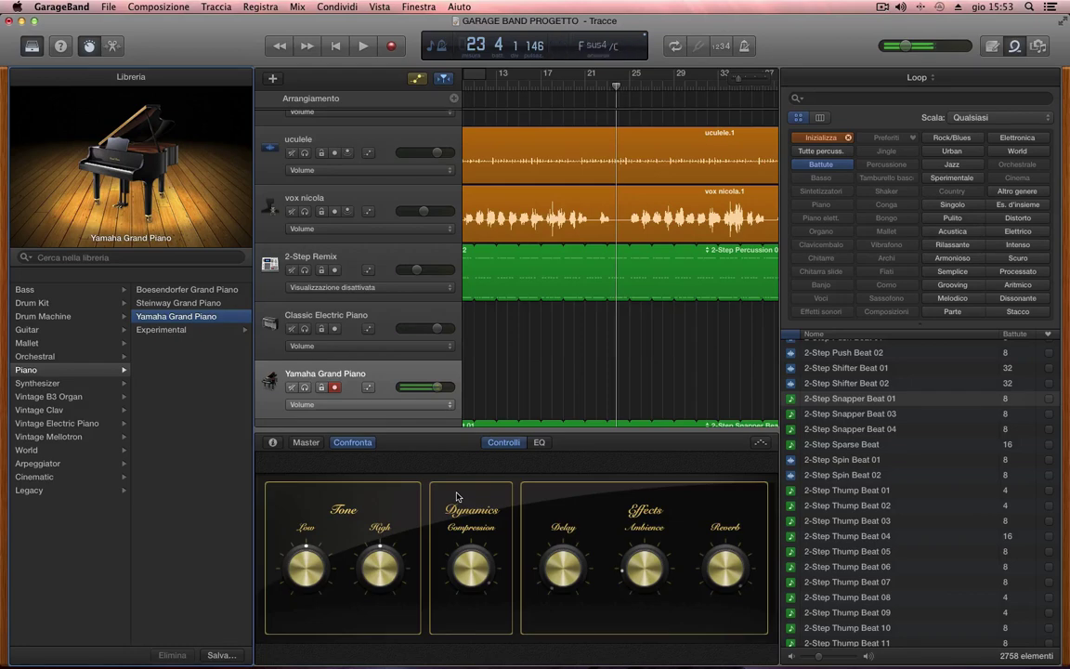
{"action": "key", "text": "l"}
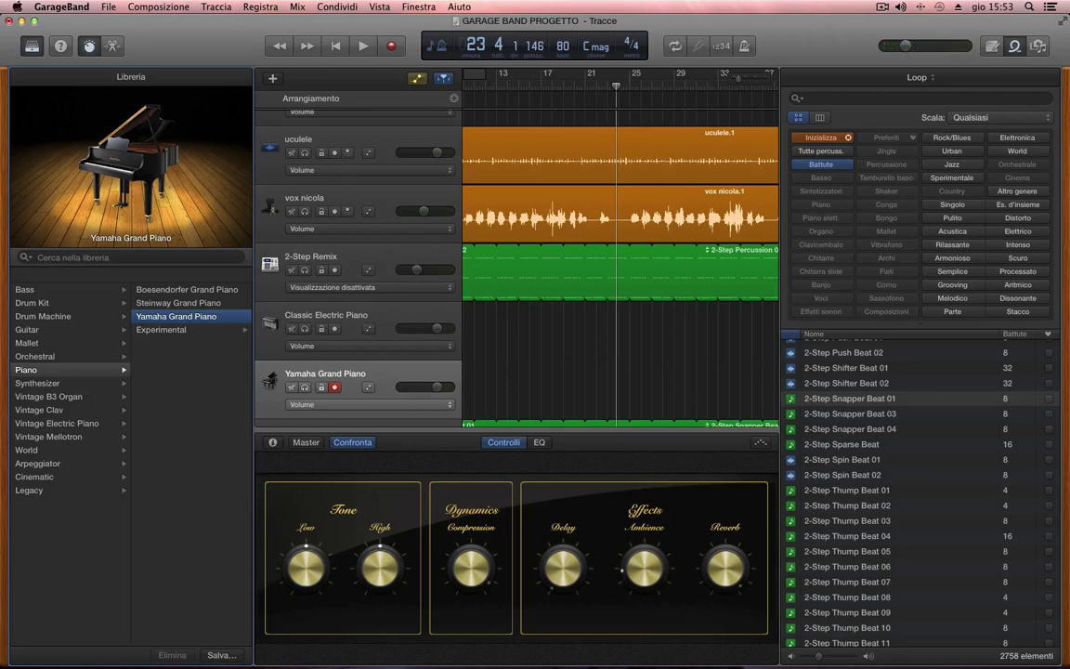
Replace the Yamaha Grand Piano with the orchestral String Ensemble sound and turn up its Low knob
{"action": "left_click", "coordinate": [57, 356]}
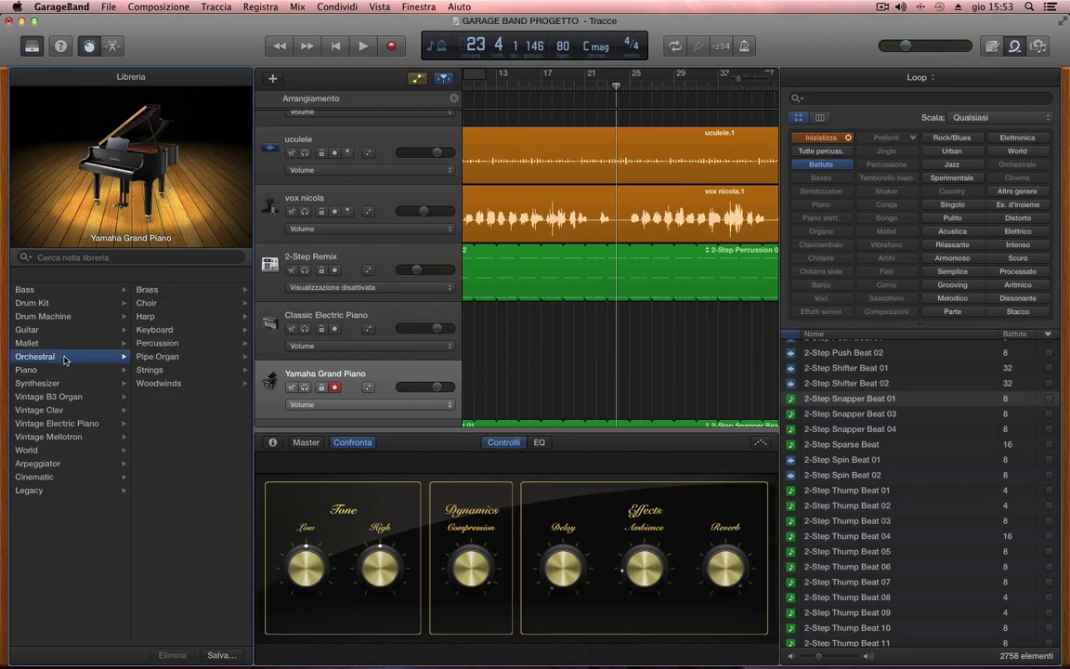
{"action": "left_click", "coordinate": [180, 371]}
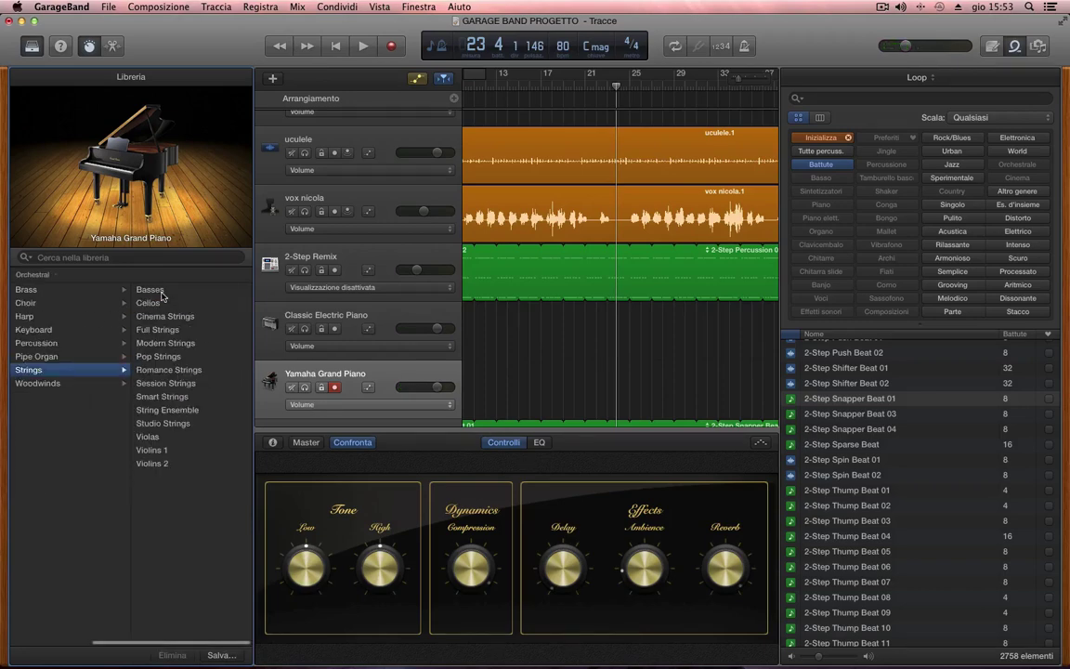
{"action": "left_click", "coordinate": [164, 410]}
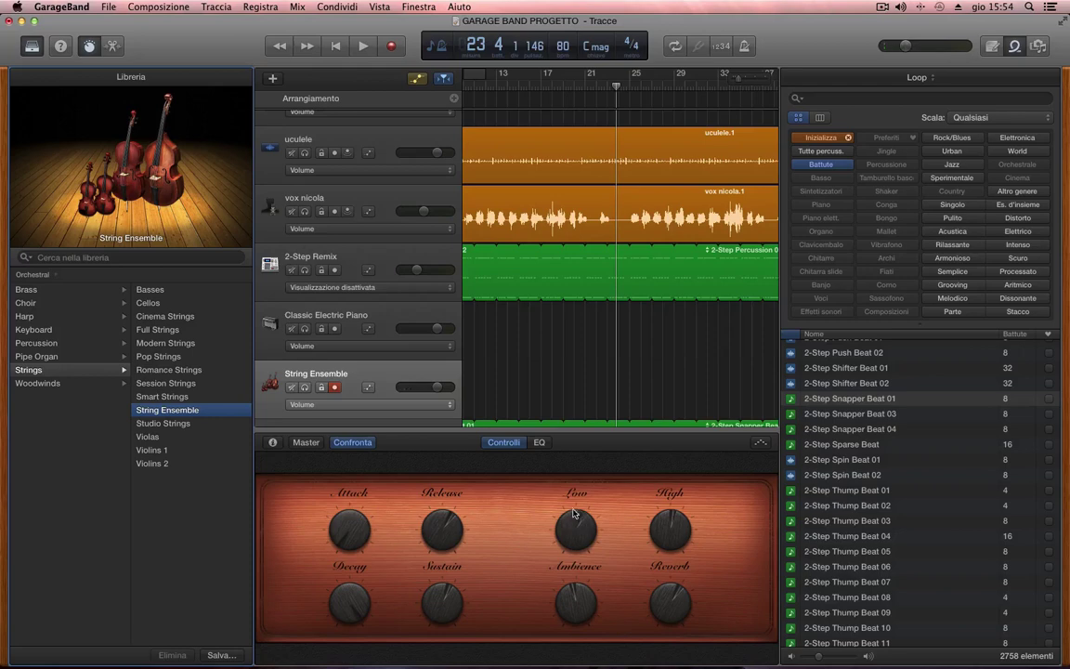
{"action": "left_click_drag", "start_coordinate": [573, 512], "coordinate": [573, 465]}
Boost the String Ensemble's high frequencies between 5k and 10k in the EQ, and return to its instrument controls
{"action": "left_click", "coordinate": [539, 442]}
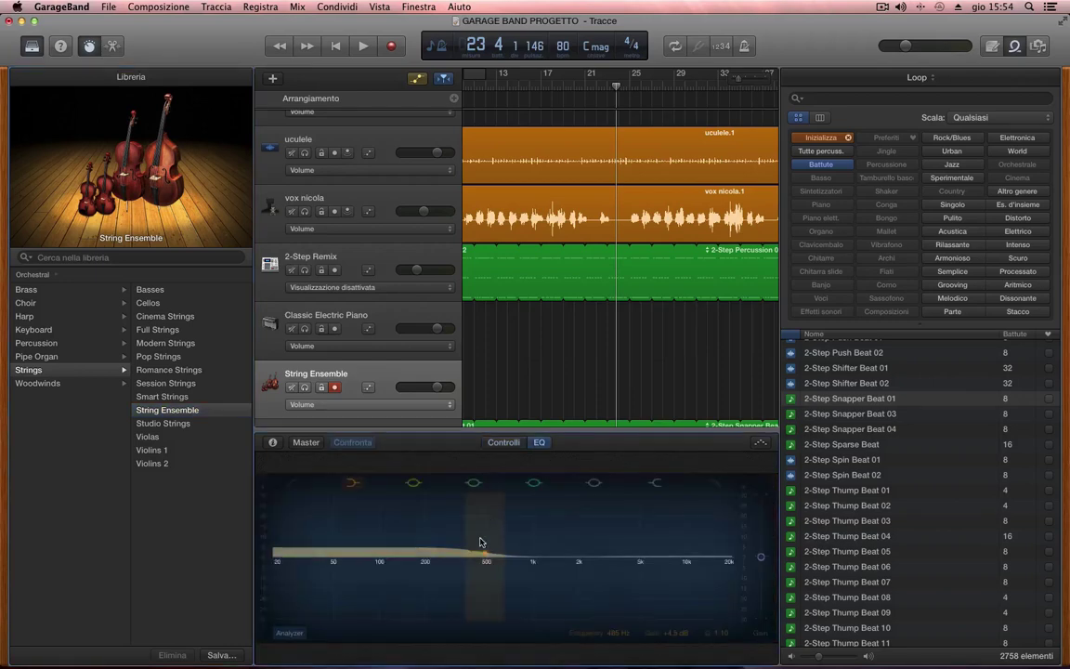
{"action": "left_click_drag", "start_coordinate": [708, 558], "coordinate": [801, 527]}
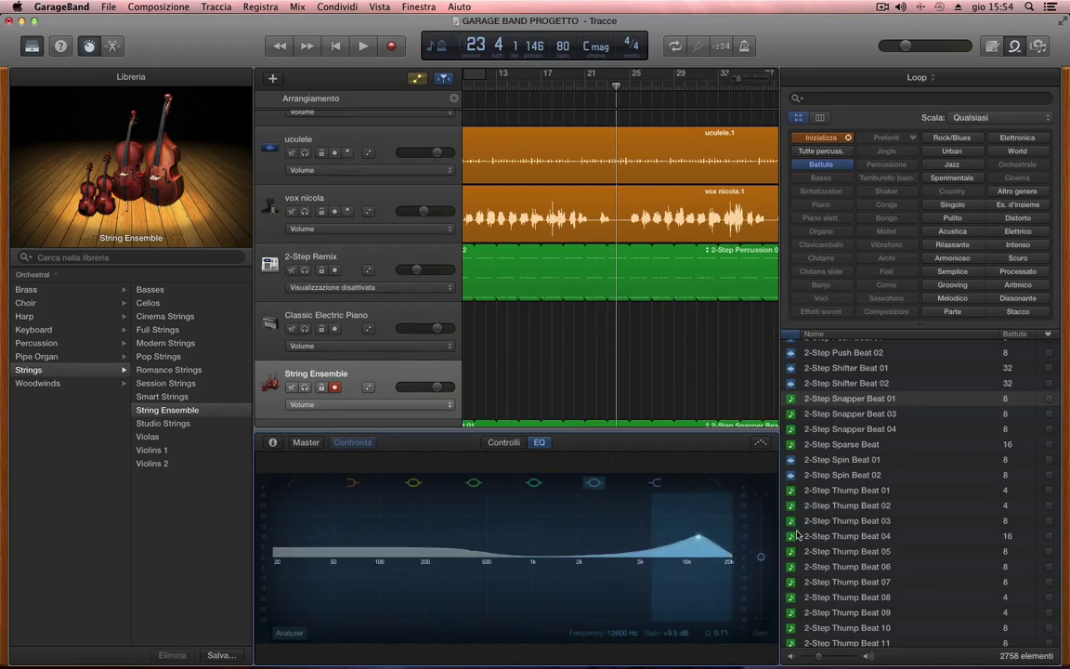
{"action": "left_click_drag", "start_coordinate": [702, 536], "coordinate": [661, 527]}
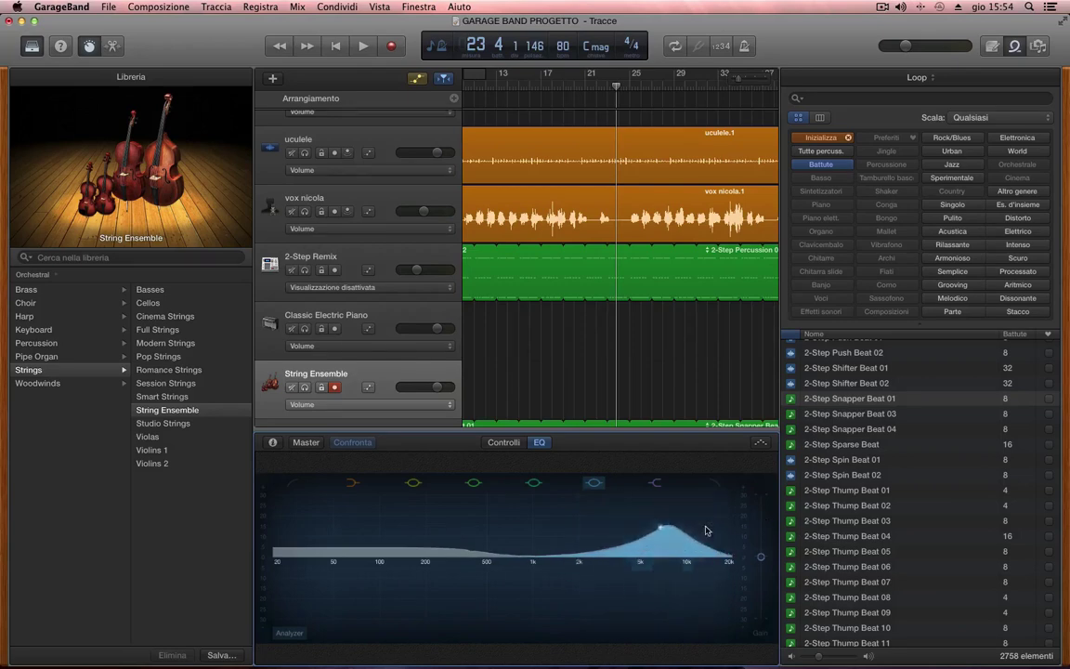
{"action": "left_click", "coordinate": [506, 443]}
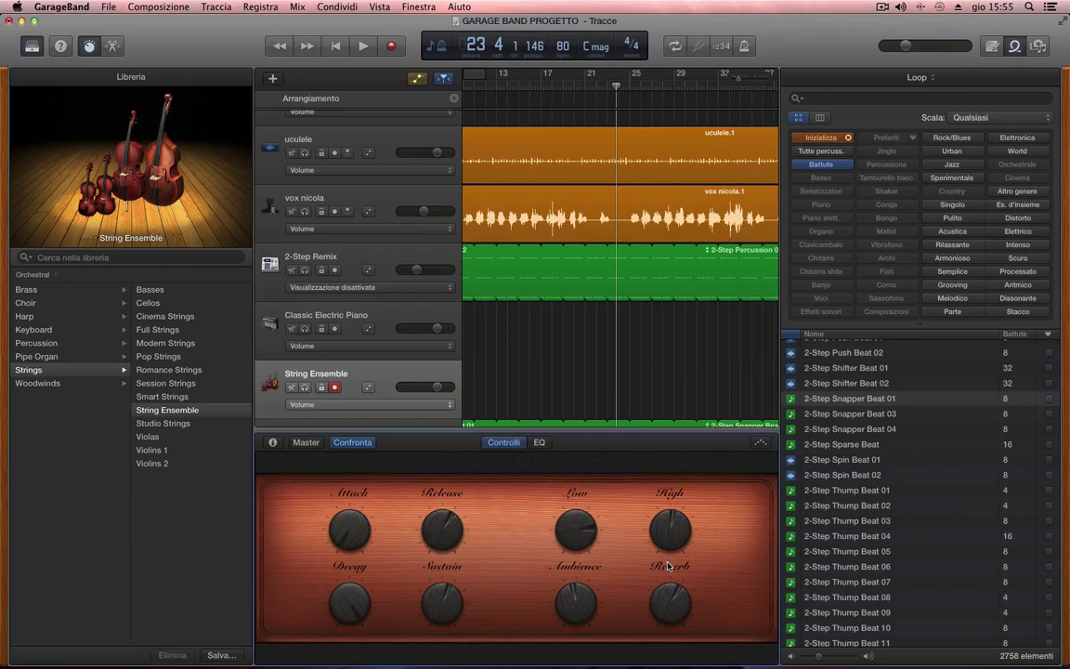
Change the track's sound to the orchestral percussion Crotales and turn up its Chorus and Delay knobs
{"action": "left_click", "coordinate": [30, 344]}
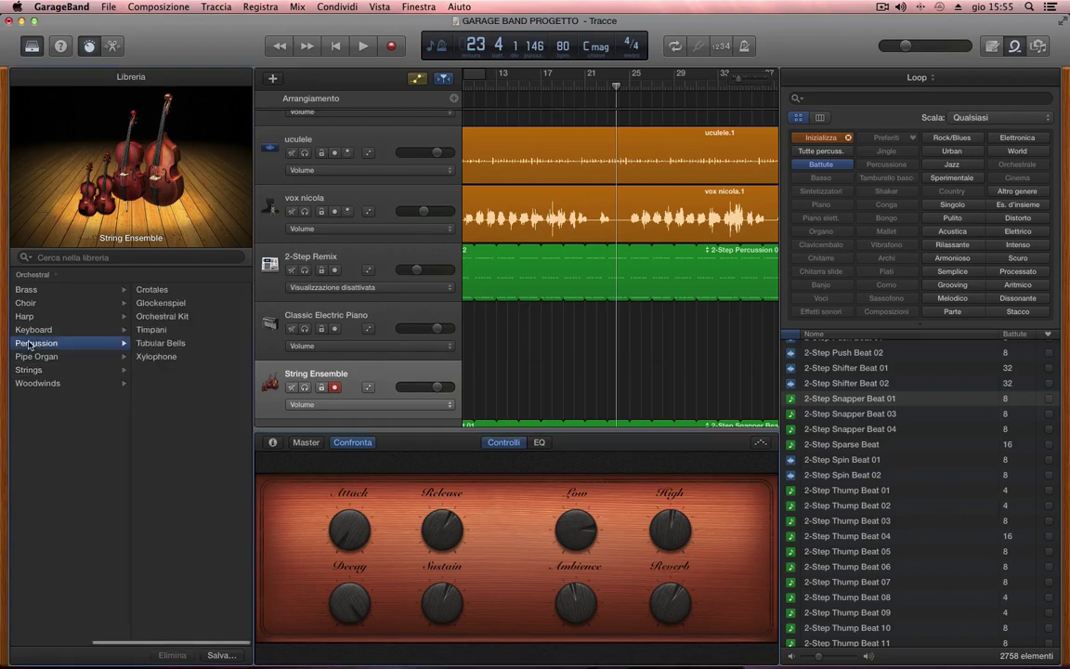
{"action": "left_click", "coordinate": [157, 289]}
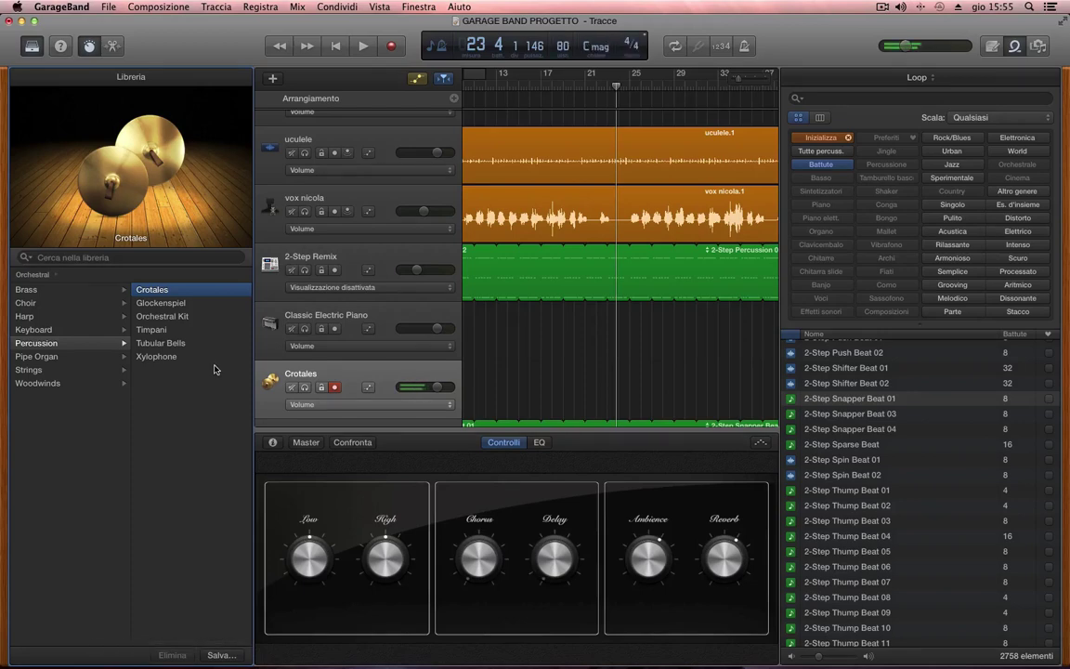
{"action": "left_click_drag", "start_coordinate": [475, 502], "coordinate": [420, 476]}
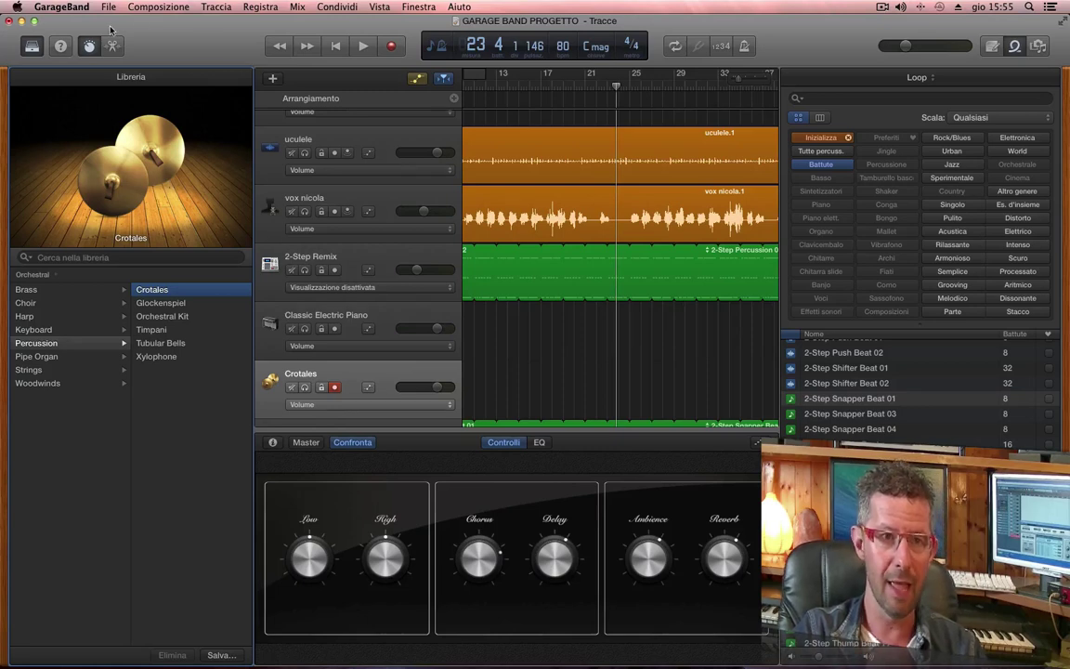
Hide the Smart Controls pane and show it again
{"action": "left_click", "coordinate": [88, 47]}
{"action": "left_click", "coordinate": [88, 46]}
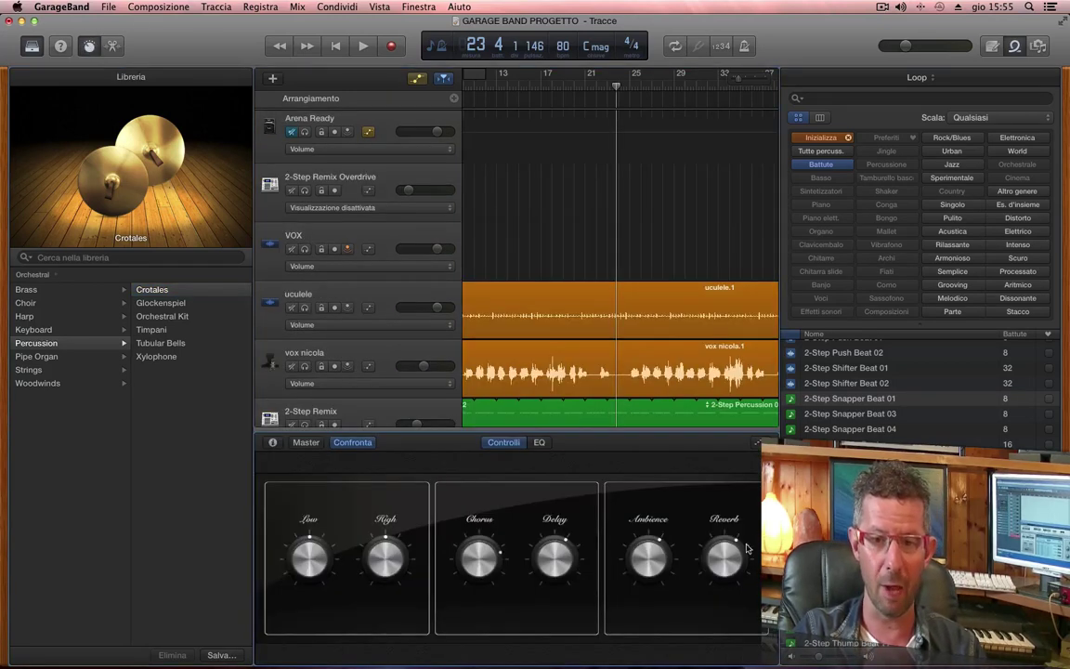